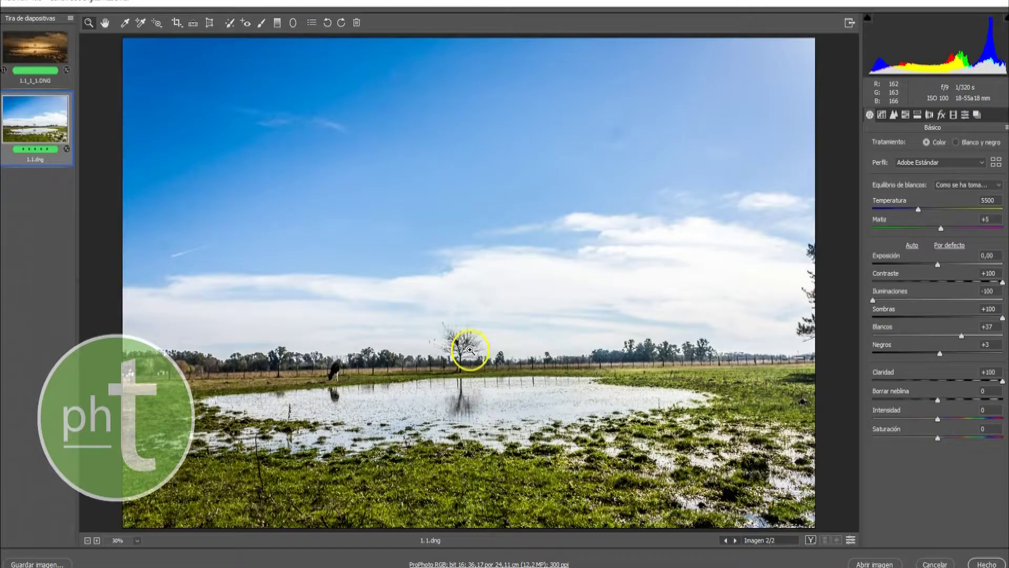
Load the edited golden version 1.1_1_1.DNG from the filmstrip.
click(30, 62)
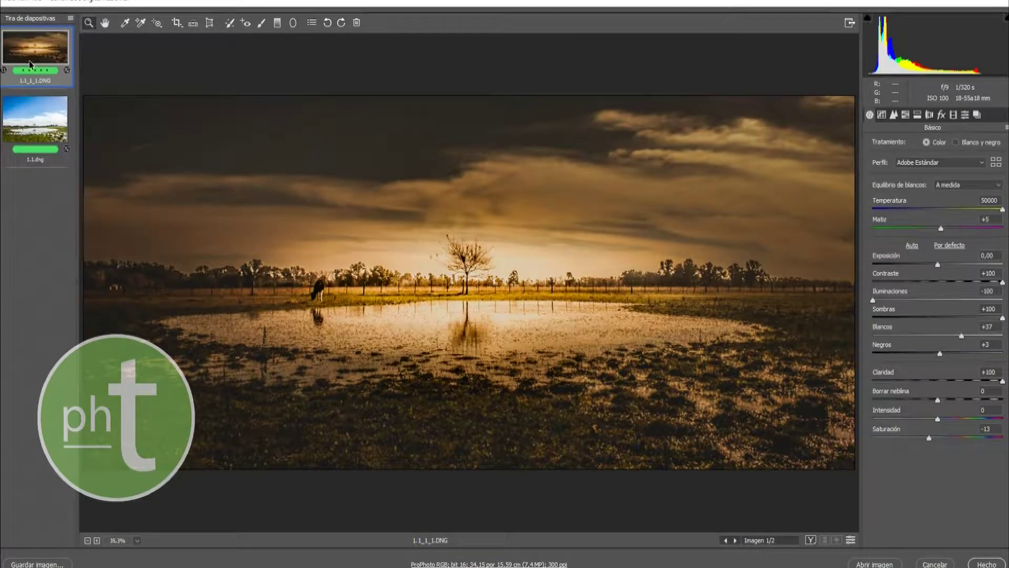
Review the golden image's existing crop, then view its tone curve and radial filter settings.
click(176, 23)
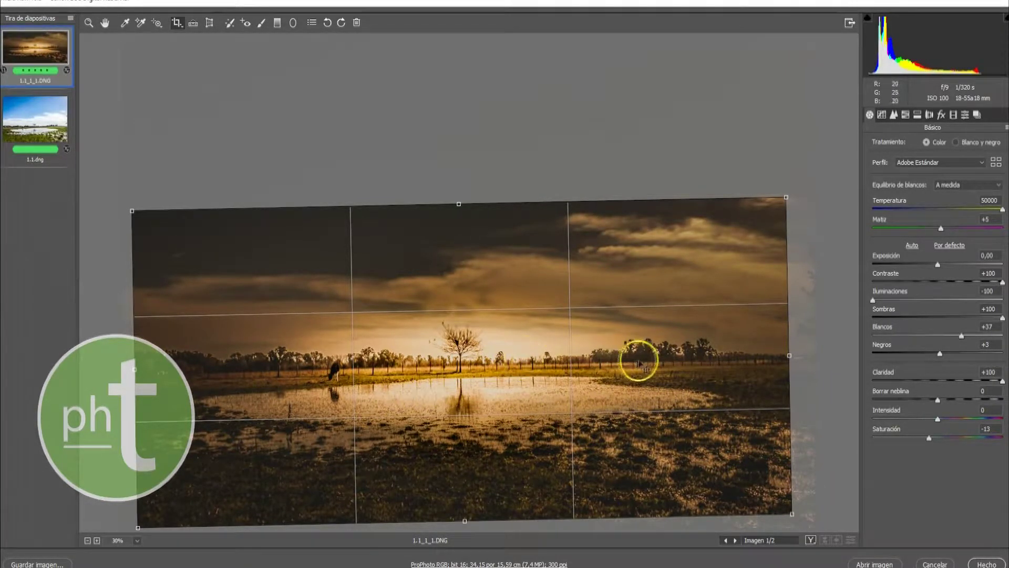
key(Return)
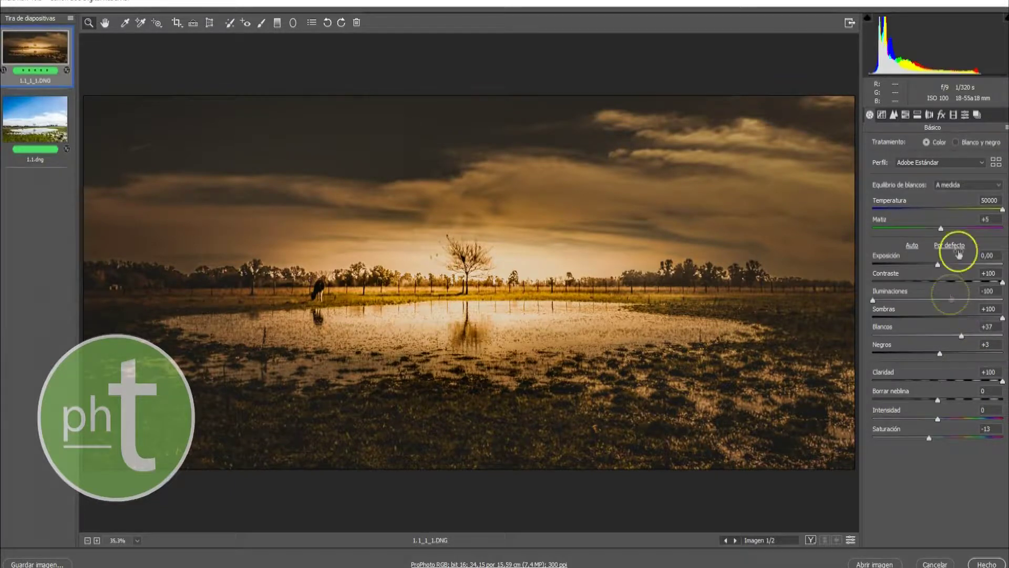
click(882, 115)
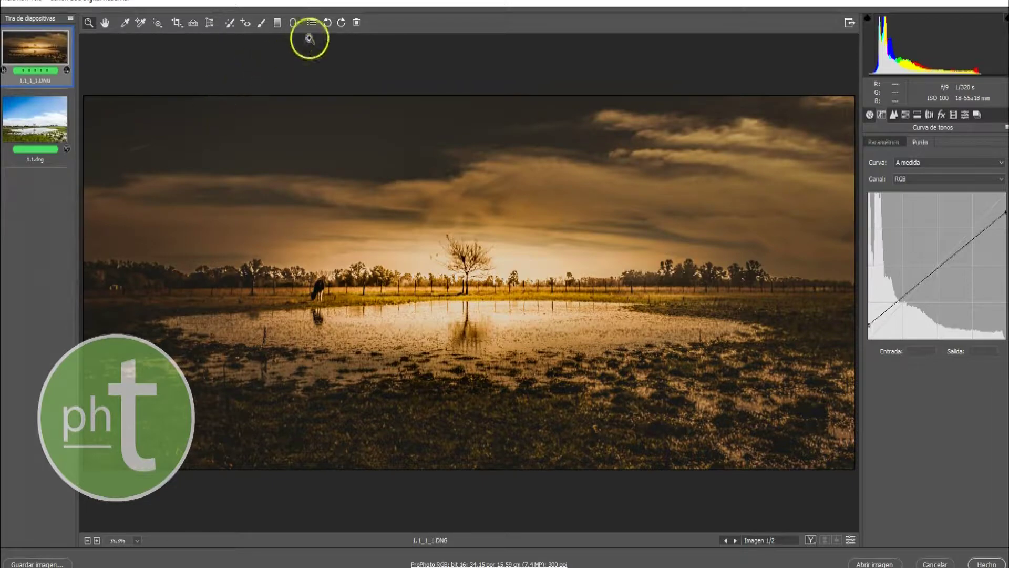
click(294, 22)
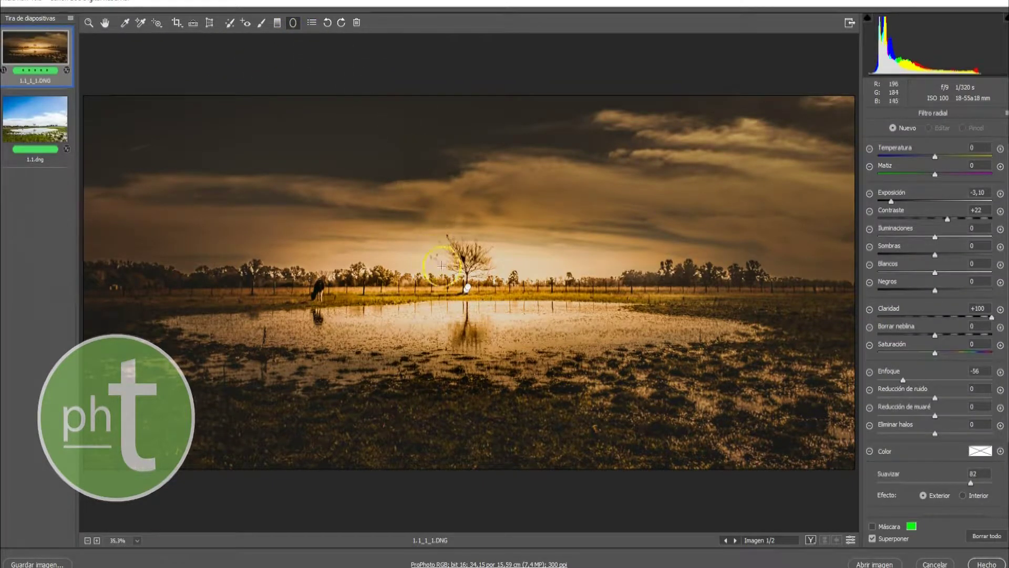
Select the wide tree-centred radial filter, show and hide its mask, then delete it.
click(467, 288)
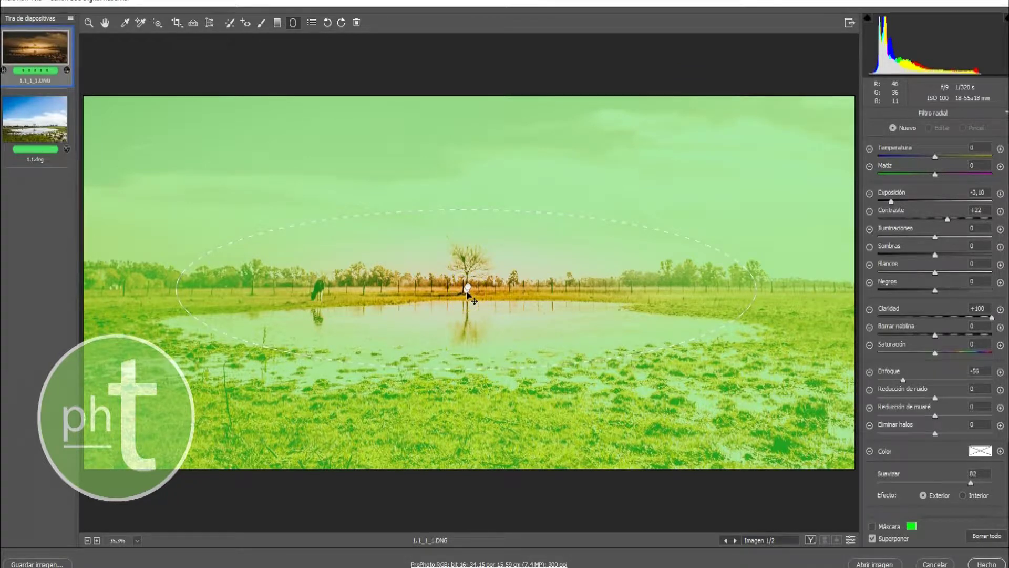
drag(468, 290, 466, 290)
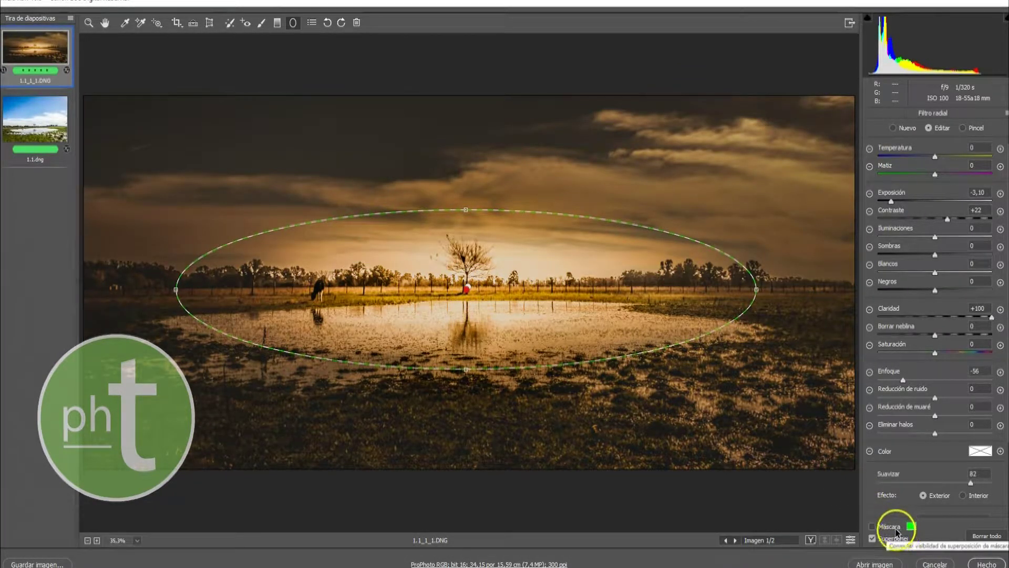
click(894, 528)
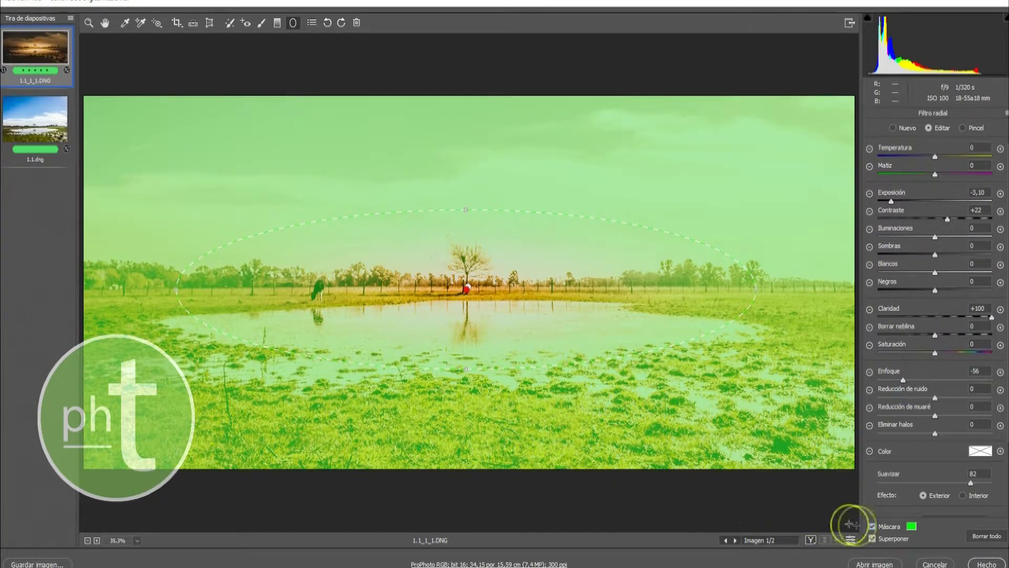
click(883, 527)
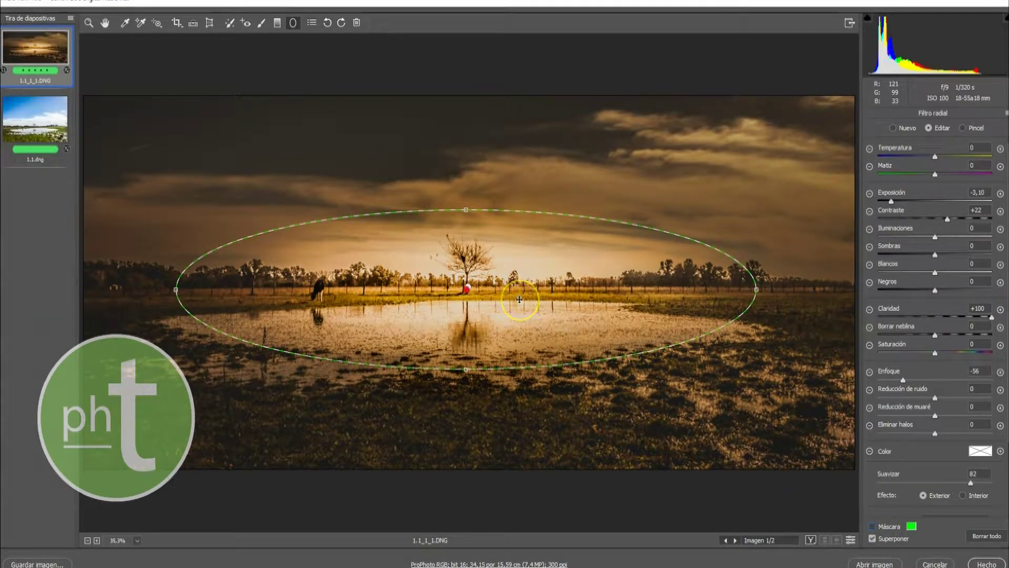
key(Delete)
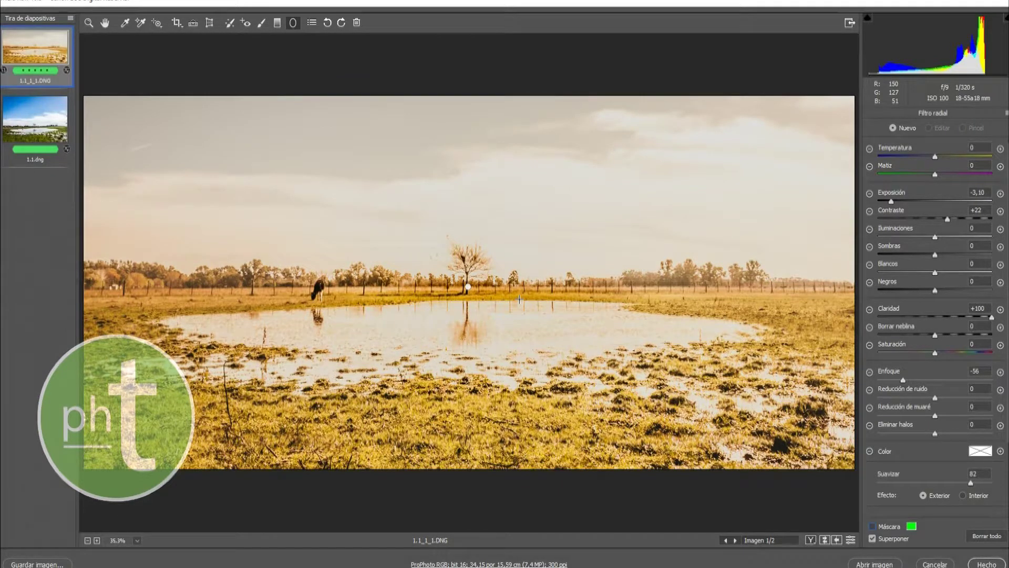
Undo the deletion to restore the radial filter's darkened surround.
key(ctrl+z)
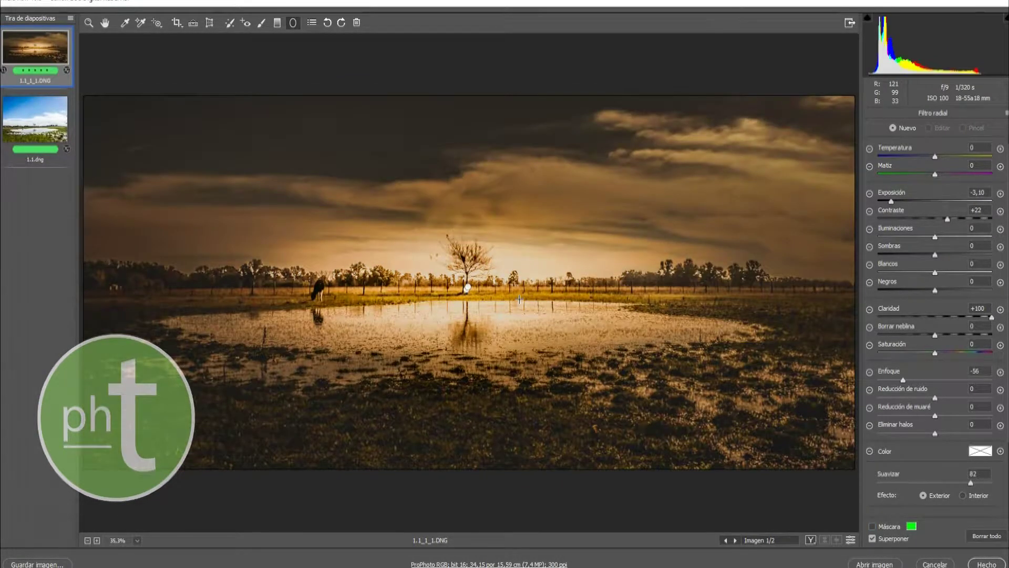
click(617, 412)
click(458, 254)
click(485, 296)
click(475, 265)
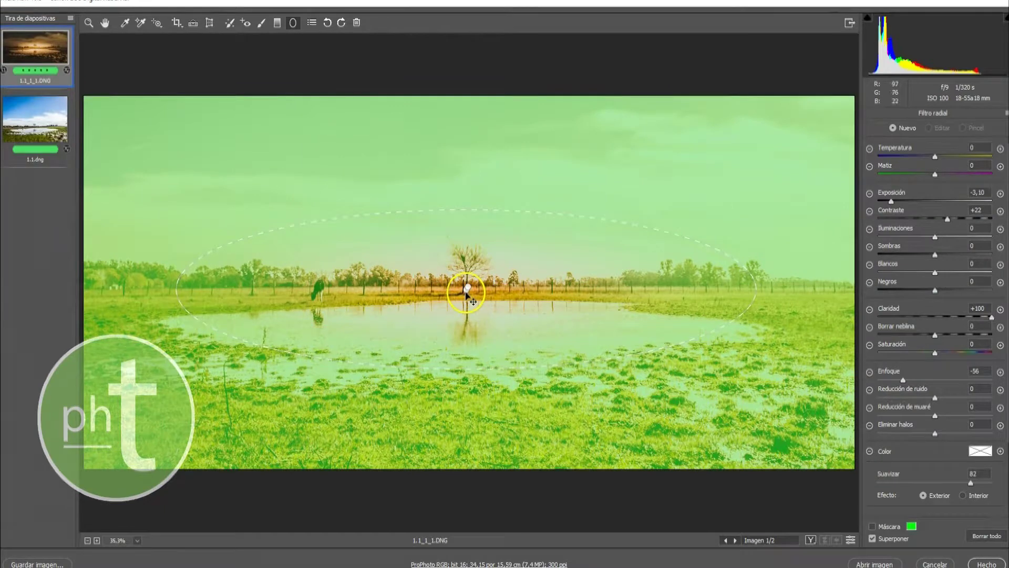
Select the tree radial filter and lower its Enfoque from -56 toward -50.
click(466, 290)
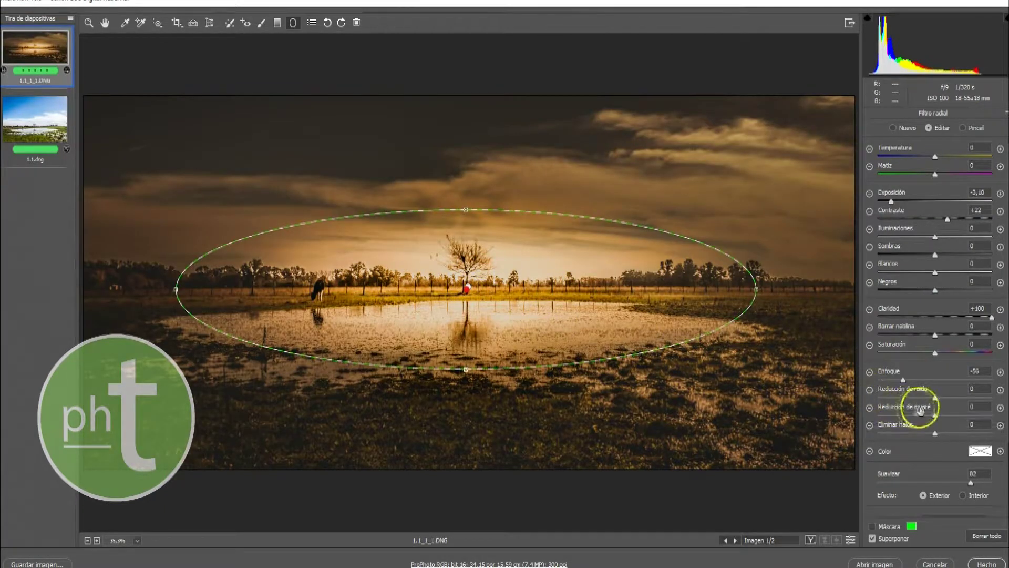
click(935, 380)
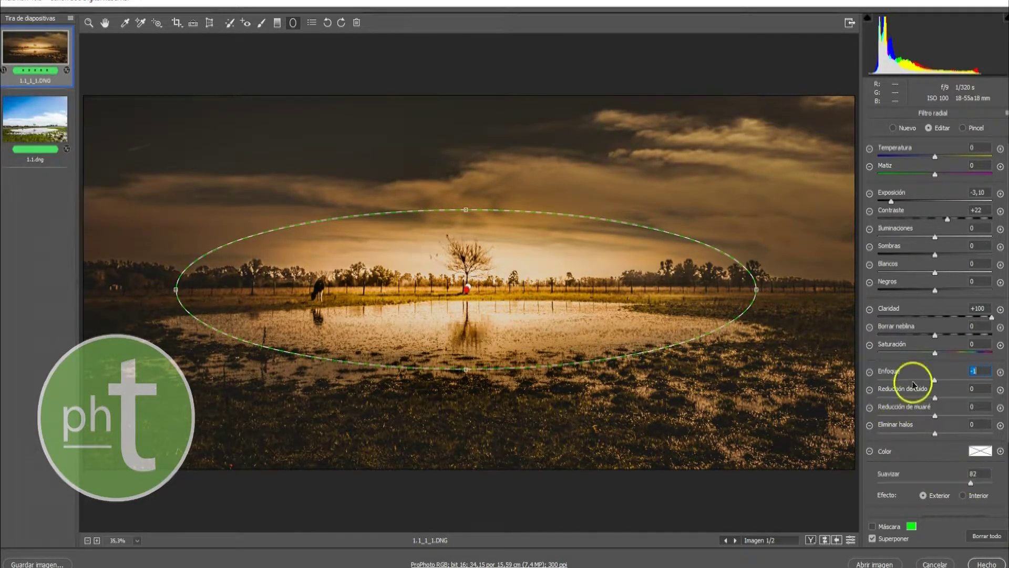
drag(913, 381, 904, 380)
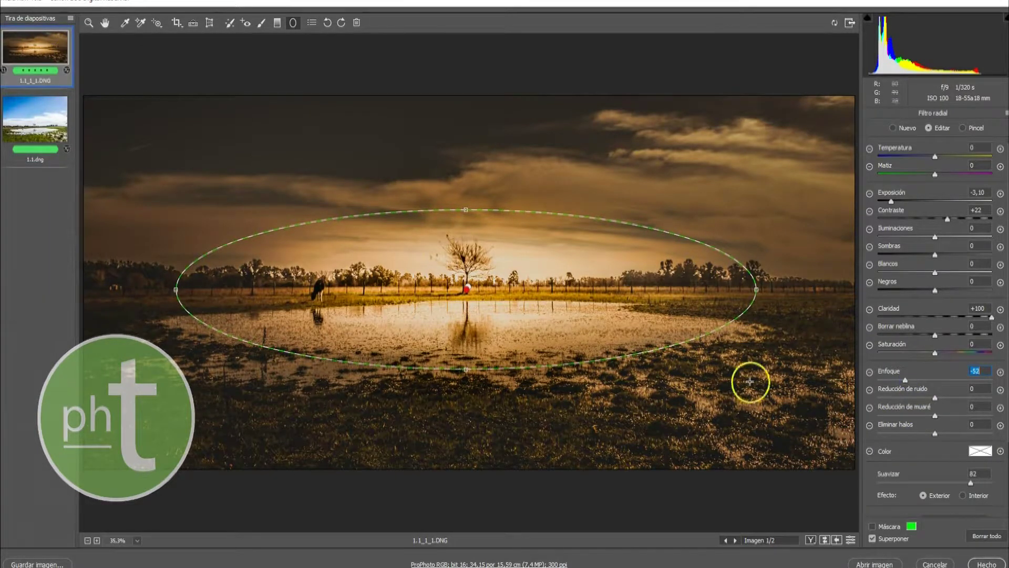
Inspect the inner radial filter brightening the tree, then clear all radial filters to compare.
click(470, 285)
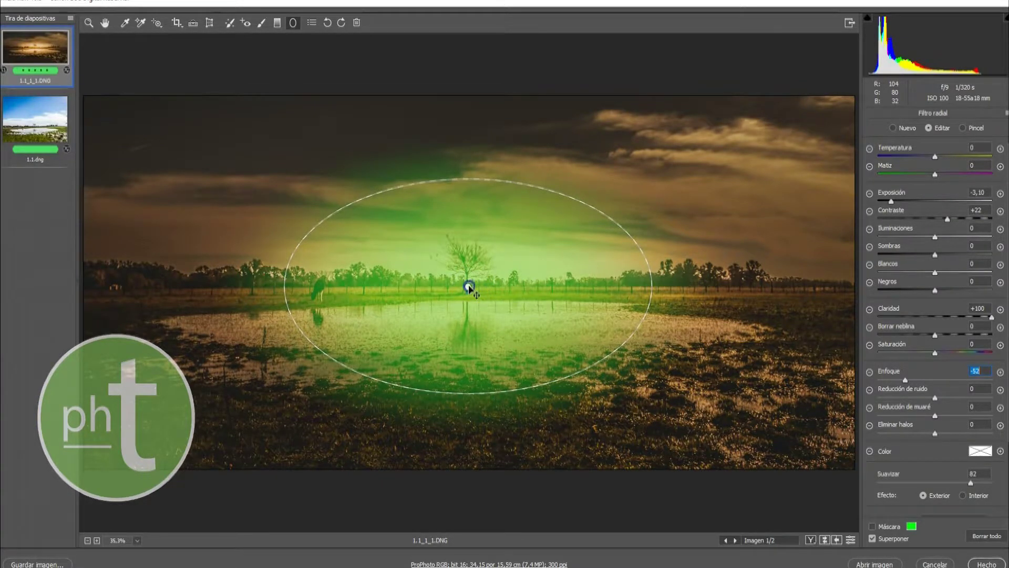
click(962, 495)
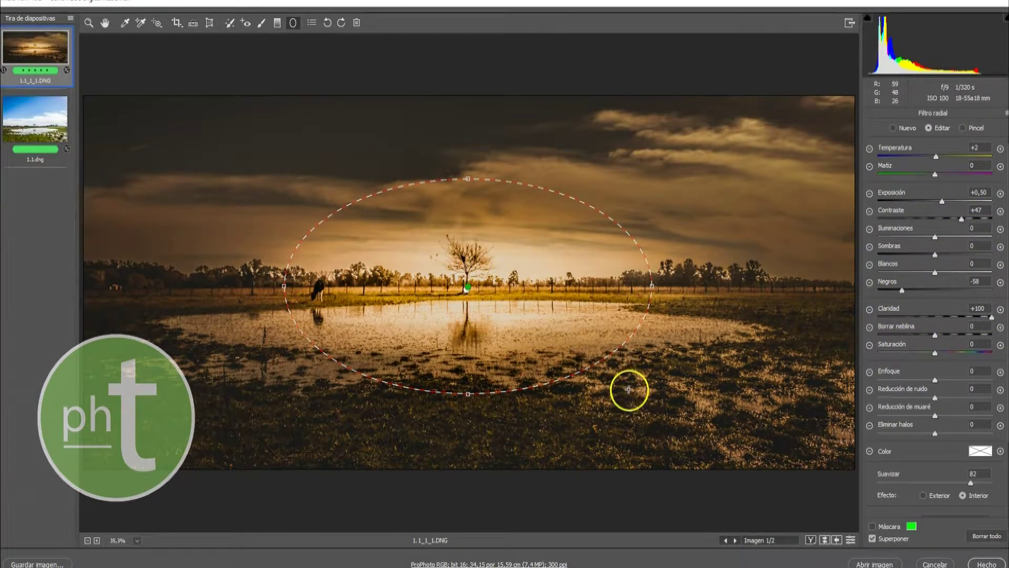
click(633, 345)
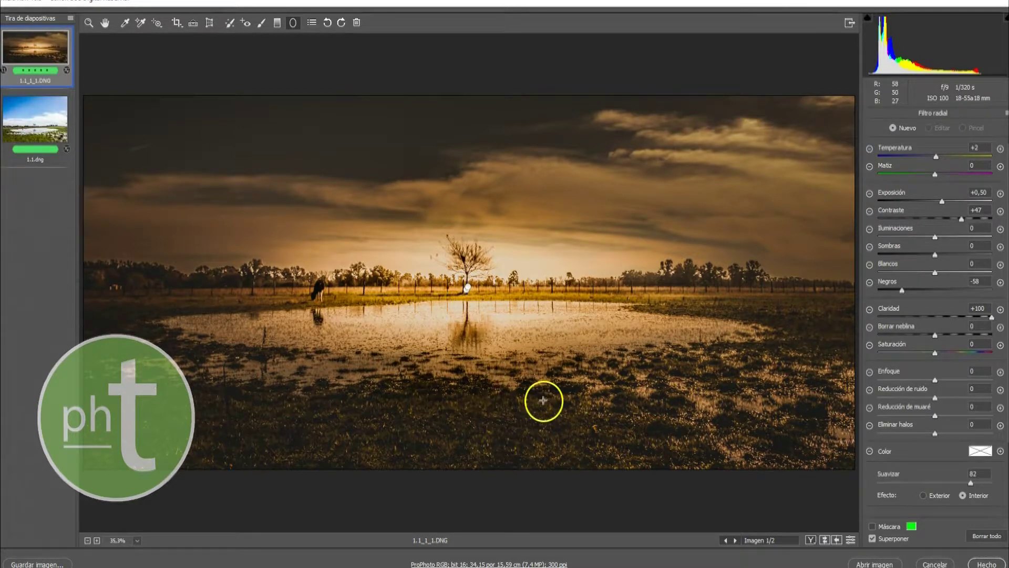
click(985, 537)
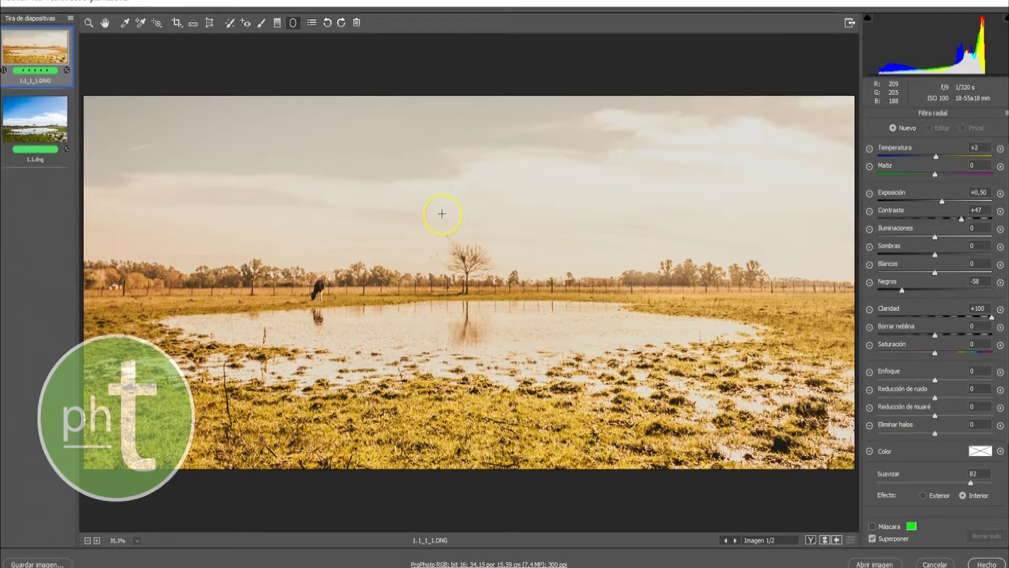
key(ctrl+z)
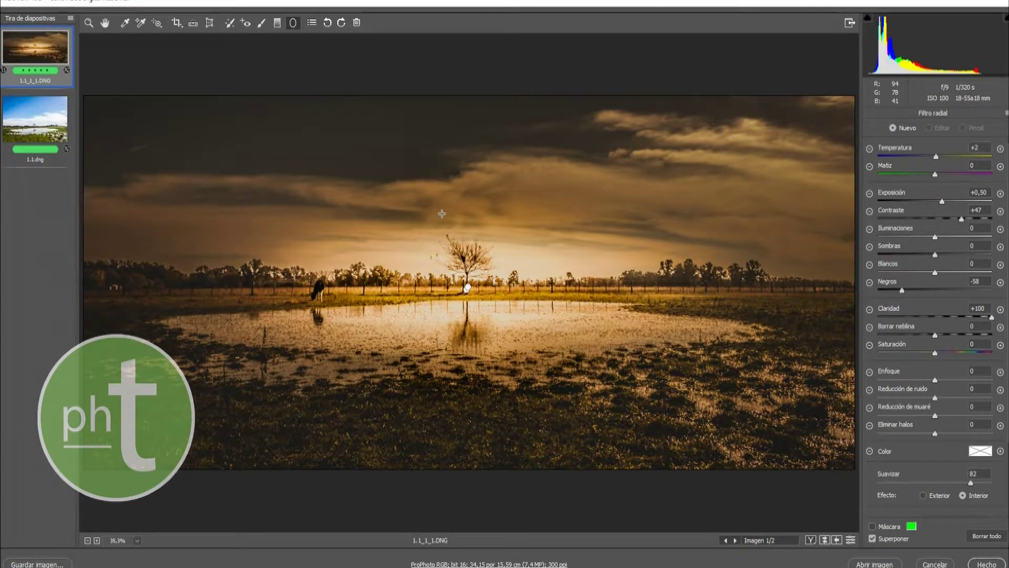
click(442, 214)
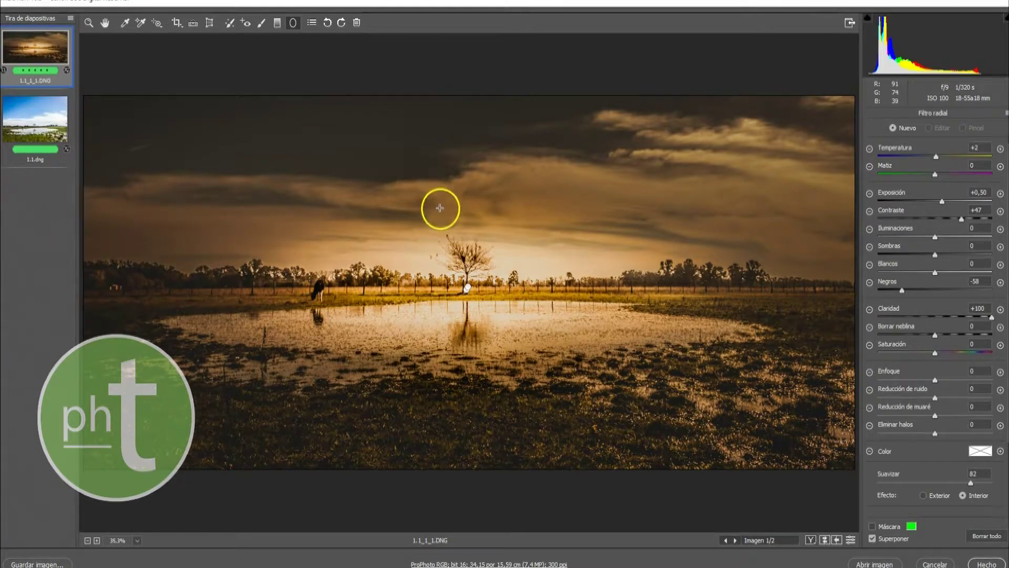